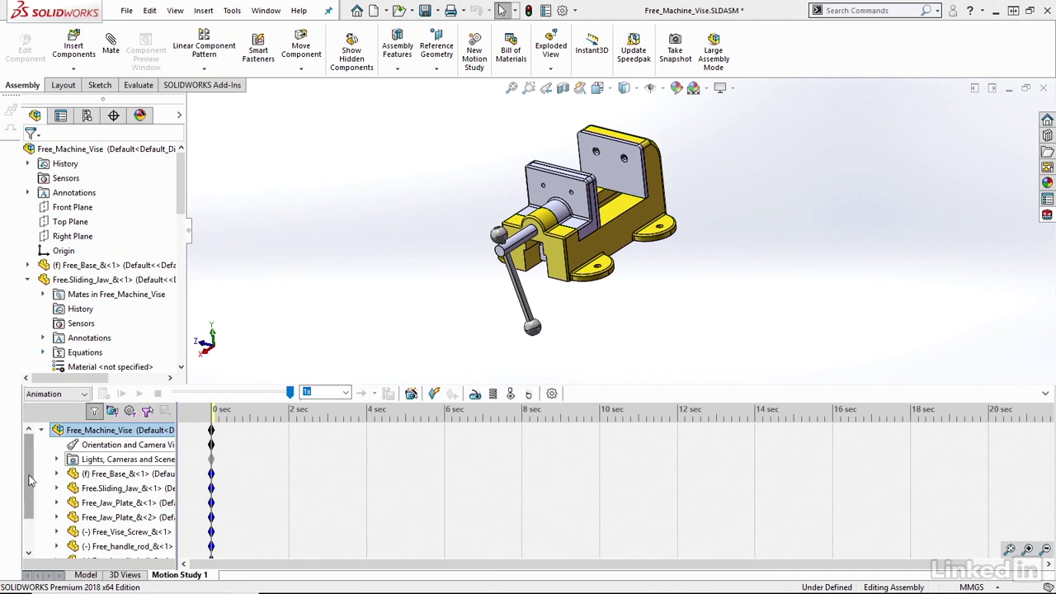
- Expand the motion study's mates and select the Distance1 mate between the sliding jaw and the base
{"action": "left_click_drag", "start_coordinate": [29, 481], "coordinate": [29, 510]}
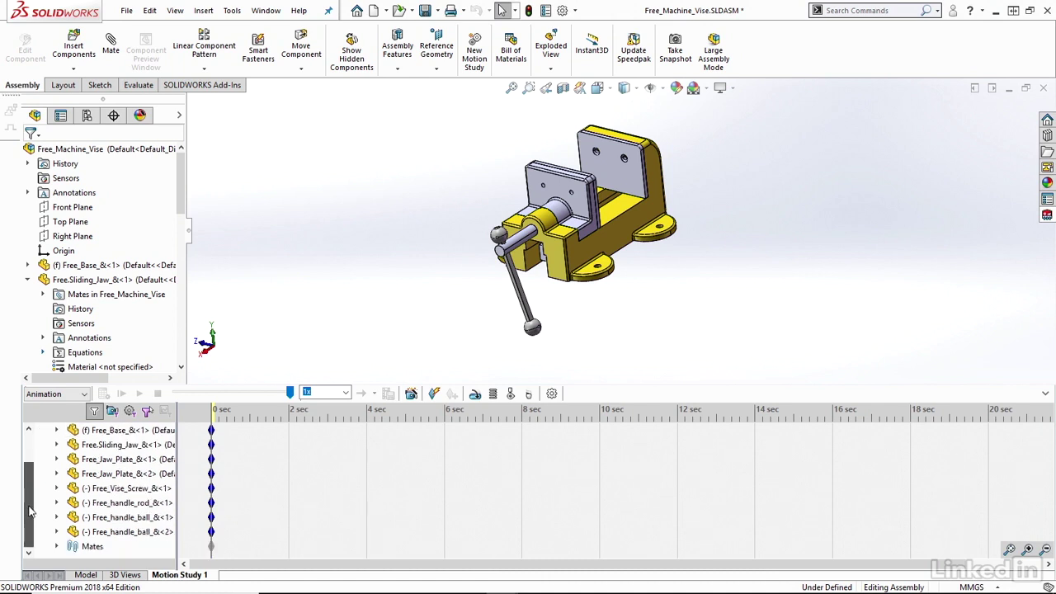
{"action": "left_click", "coordinate": [57, 546]}
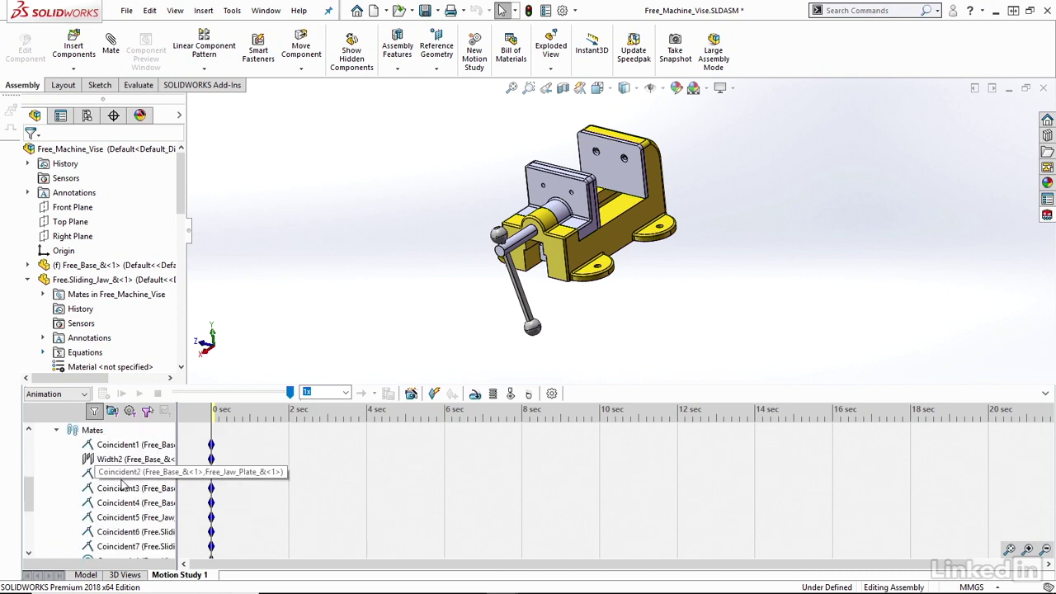
{"action": "scroll", "coordinate": [121, 485], "scroll_direction": "down", "scroll_amount": 2}
{"action": "scroll", "coordinate": [121, 485], "scroll_direction": "down", "scroll_amount": 2}
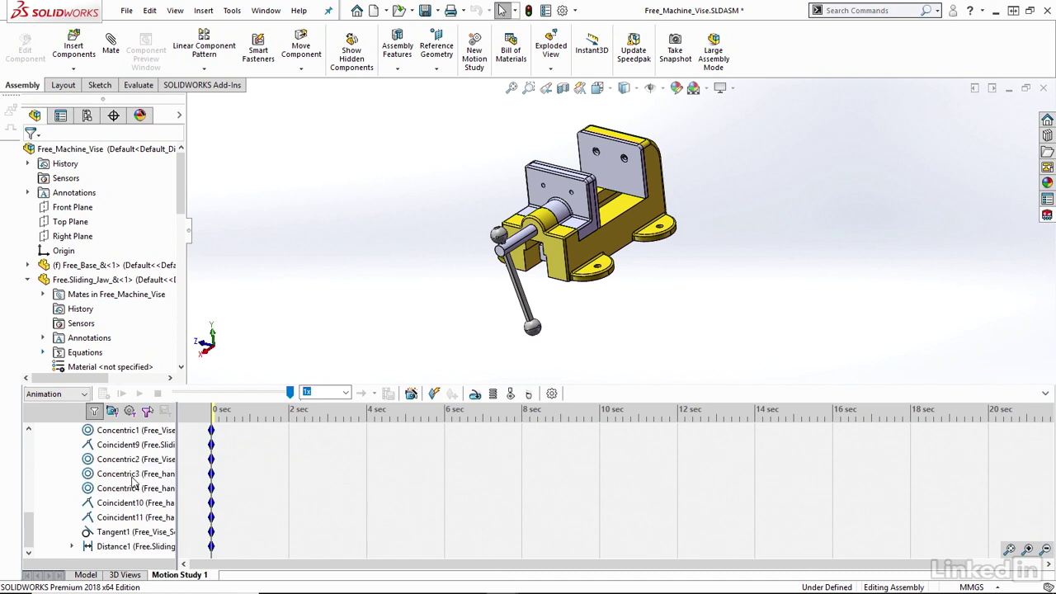
{"action": "left_click", "coordinate": [136, 549]}
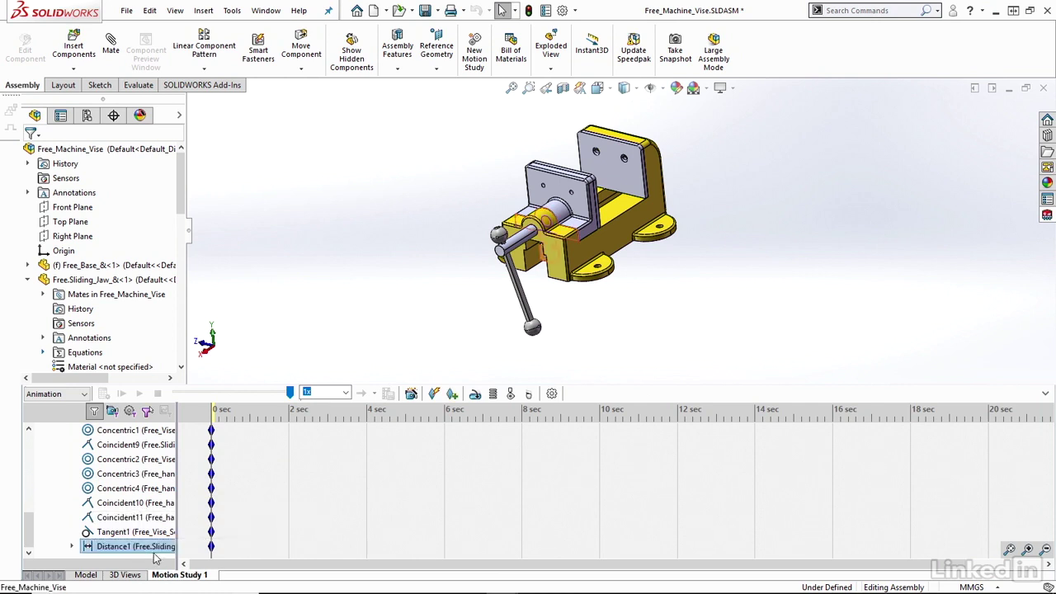
{"action": "left_click", "coordinate": [142, 549]}
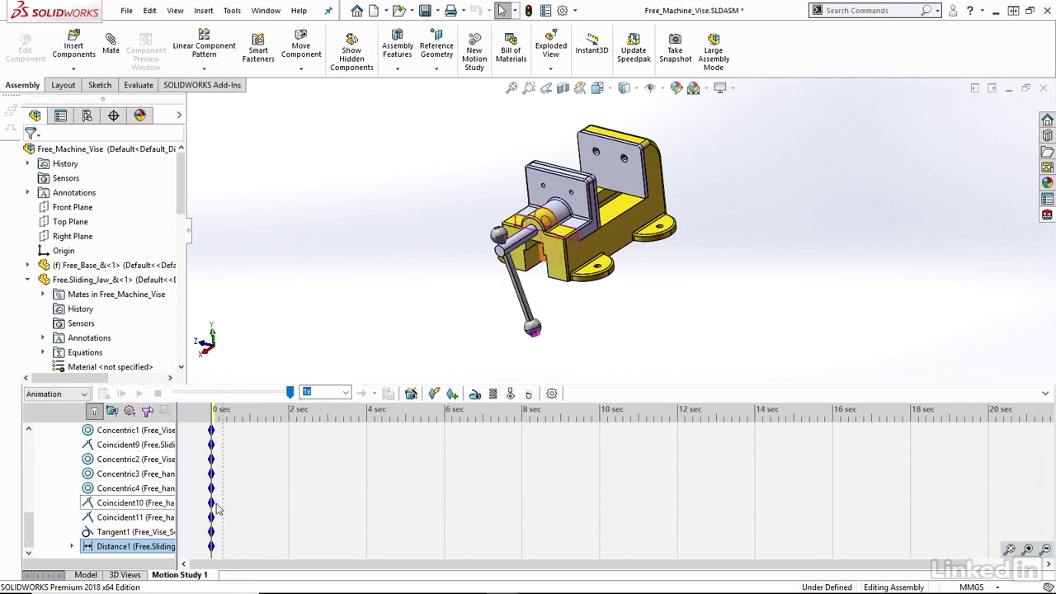
{"action": "left_click", "coordinate": [176, 546]}
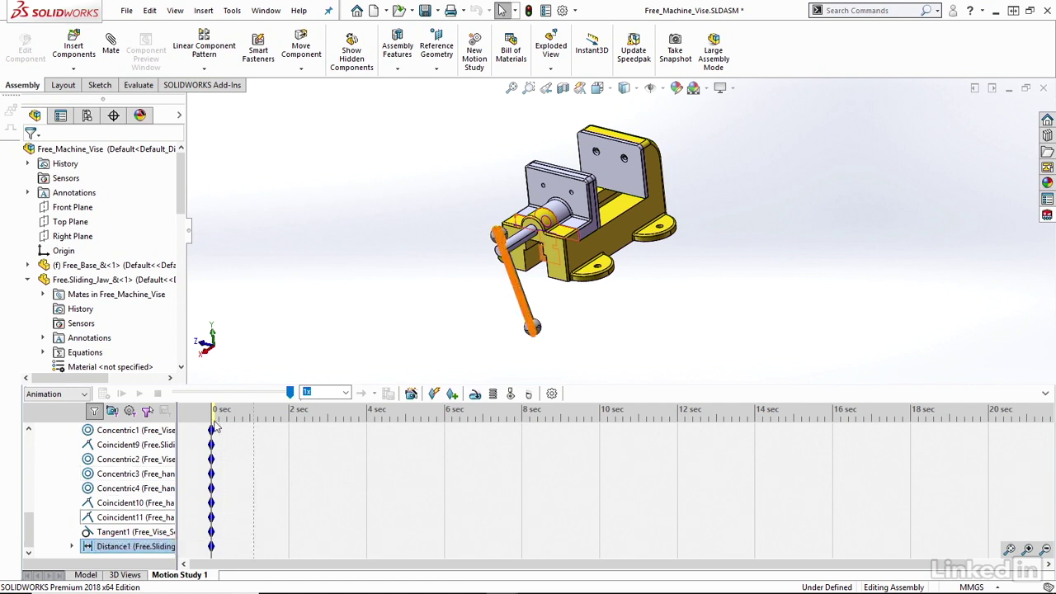
- Set the Distance1 mate's dimension to 20 mm at 2 seconds and calculate the motion study
{"action": "left_click_drag", "start_coordinate": [211, 415], "coordinate": [288, 430]}
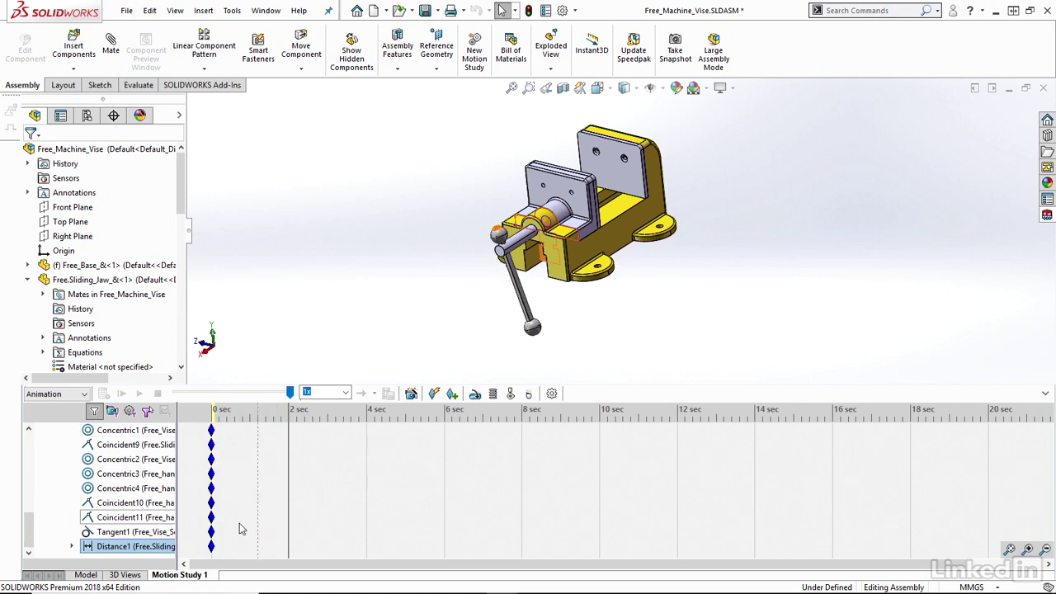
{"action": "right_click", "coordinate": [150, 550]}
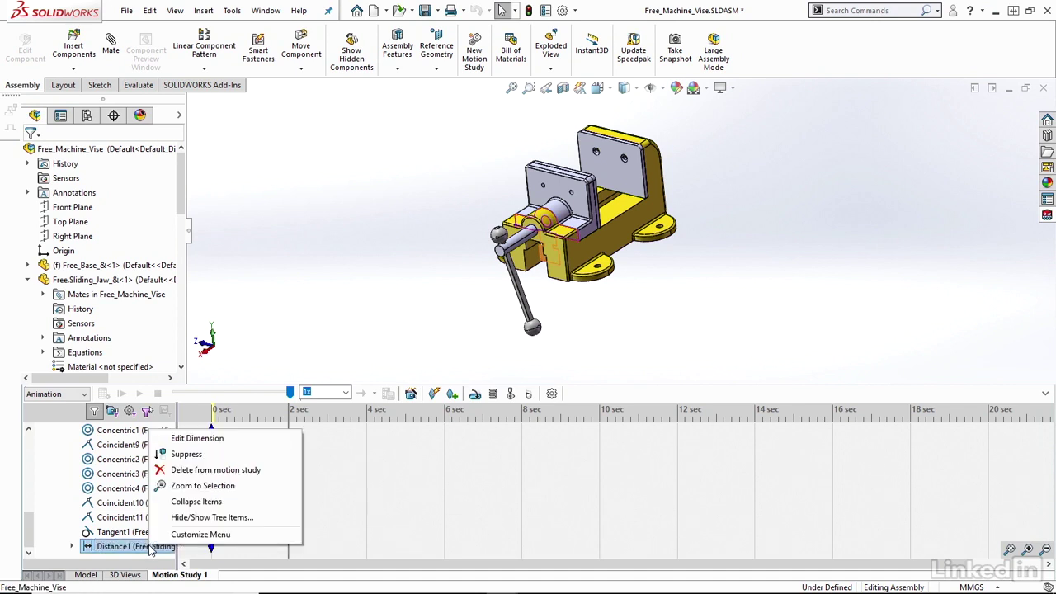
{"action": "left_click", "coordinate": [214, 442]}
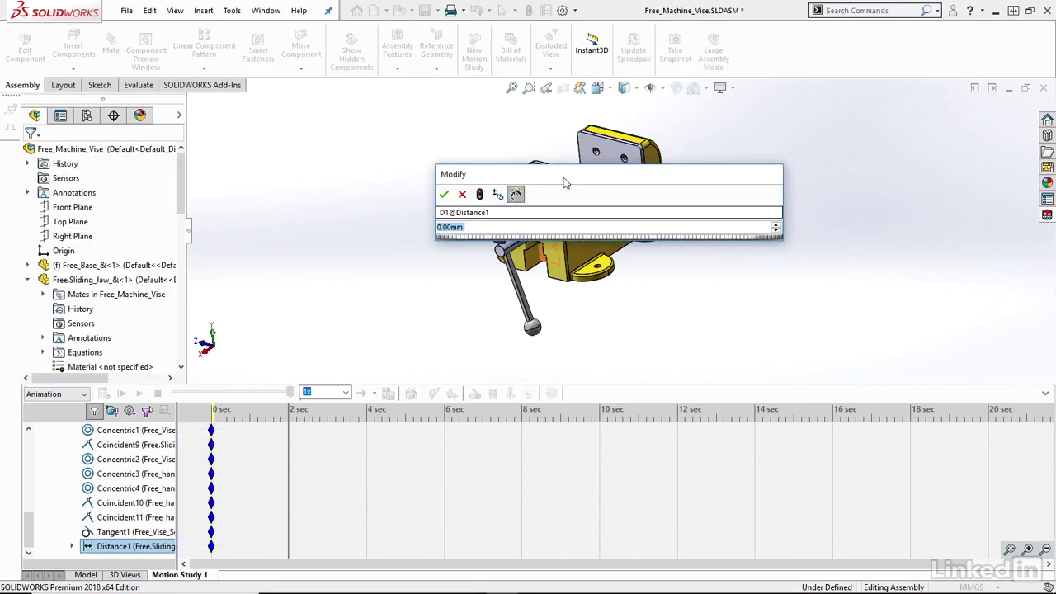
{"action": "left_click_drag", "start_coordinate": [570, 176], "coordinate": [784, 233]}
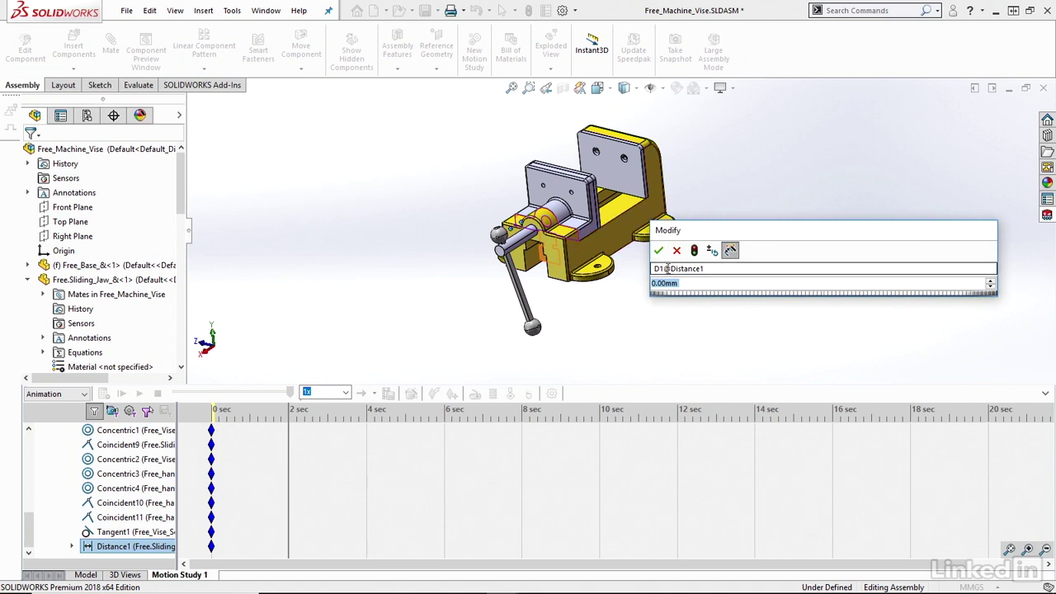
{"action": "type", "text": "20"}
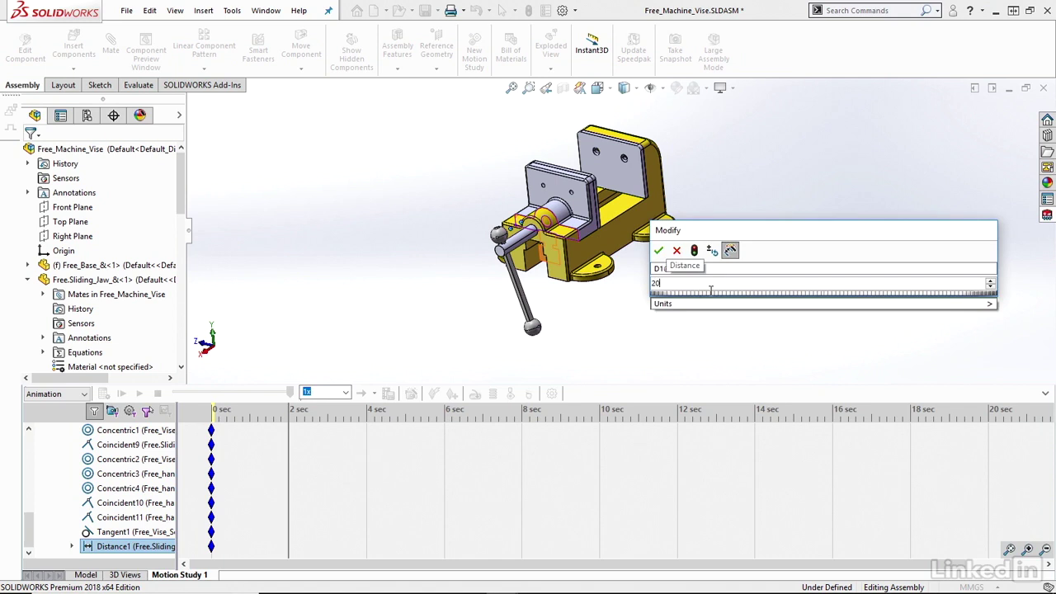
{"action": "left_click", "coordinate": [659, 251]}
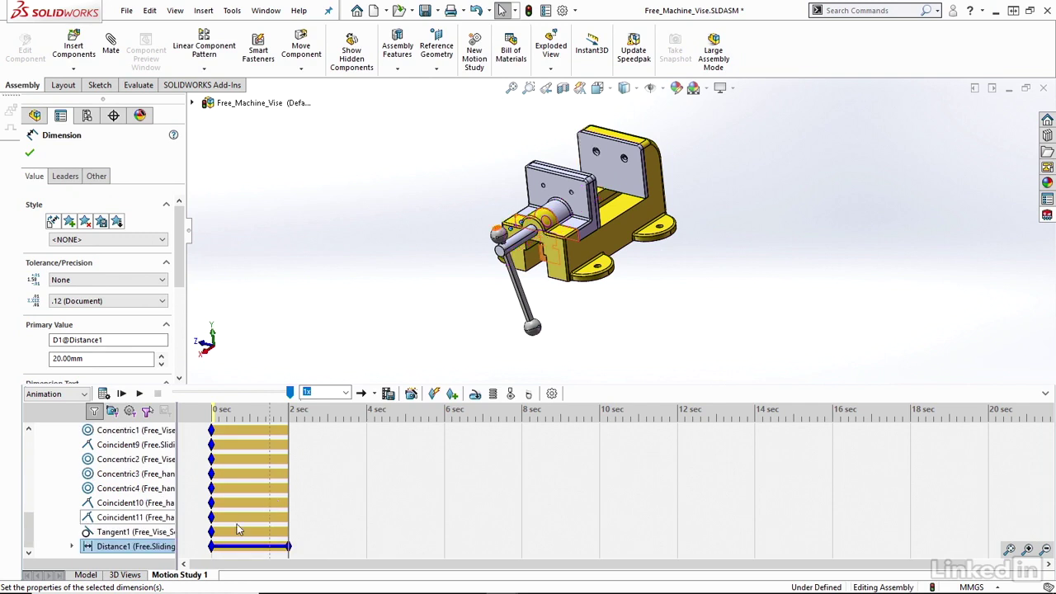
{"action": "left_click", "coordinate": [154, 551]}
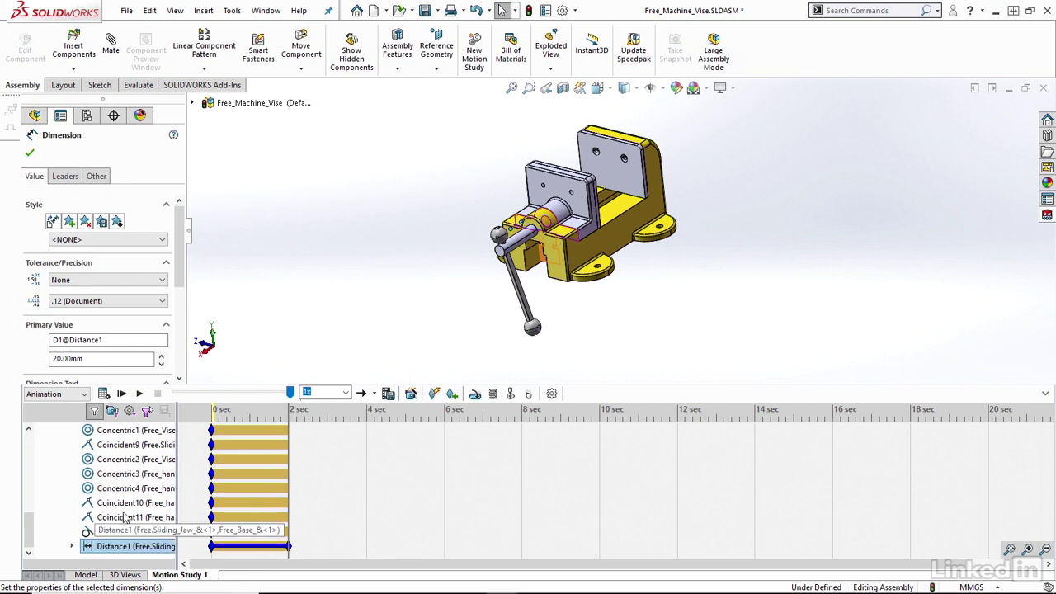
{"action": "left_click", "coordinate": [104, 394]}
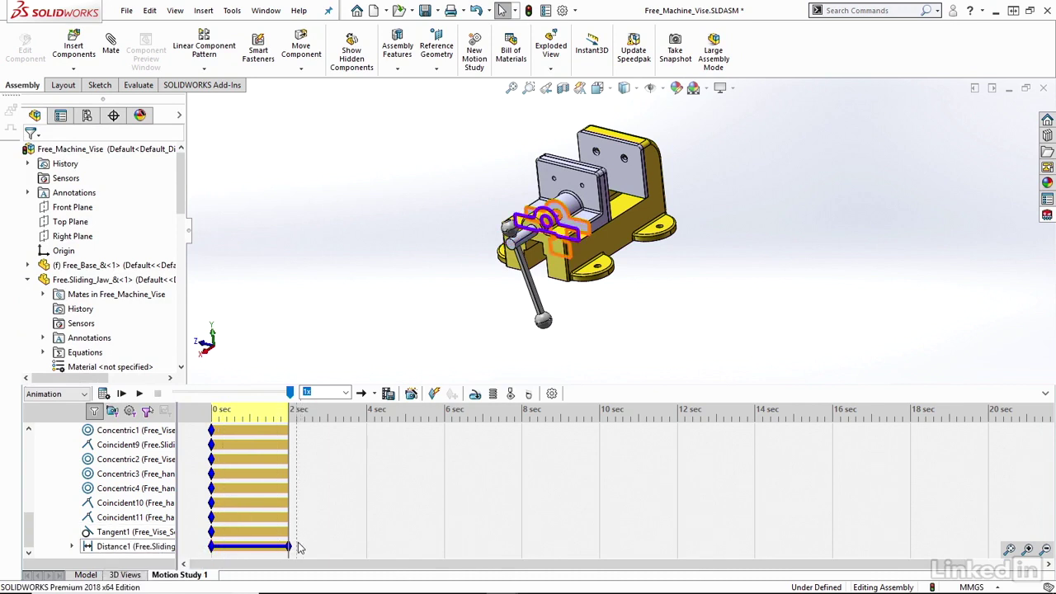
- Add a key to the Distance1 mate at 4 seconds to hold the jaw's position, and recalculate the motion study
{"action": "mouse_move", "coordinate": [289, 546]}
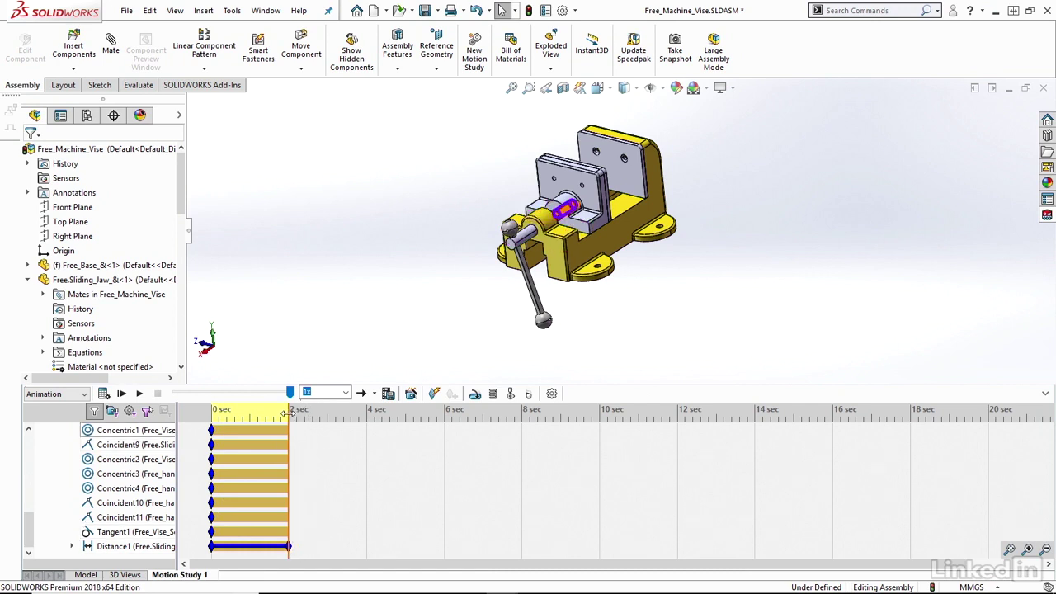
{"action": "left_click_drag", "start_coordinate": [288, 413], "coordinate": [367, 421]}
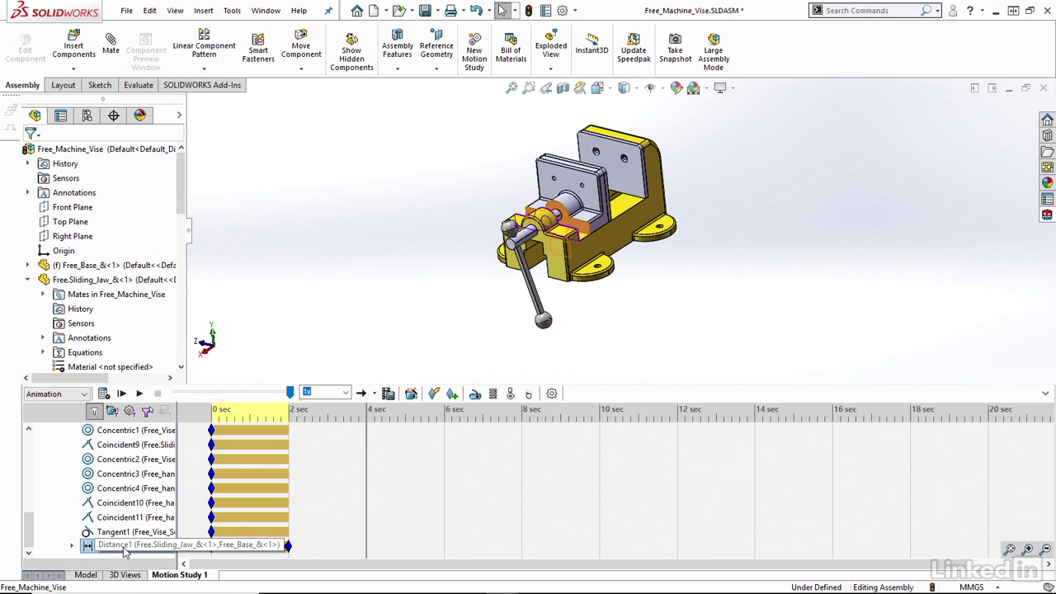
{"action": "left_click", "coordinate": [124, 548]}
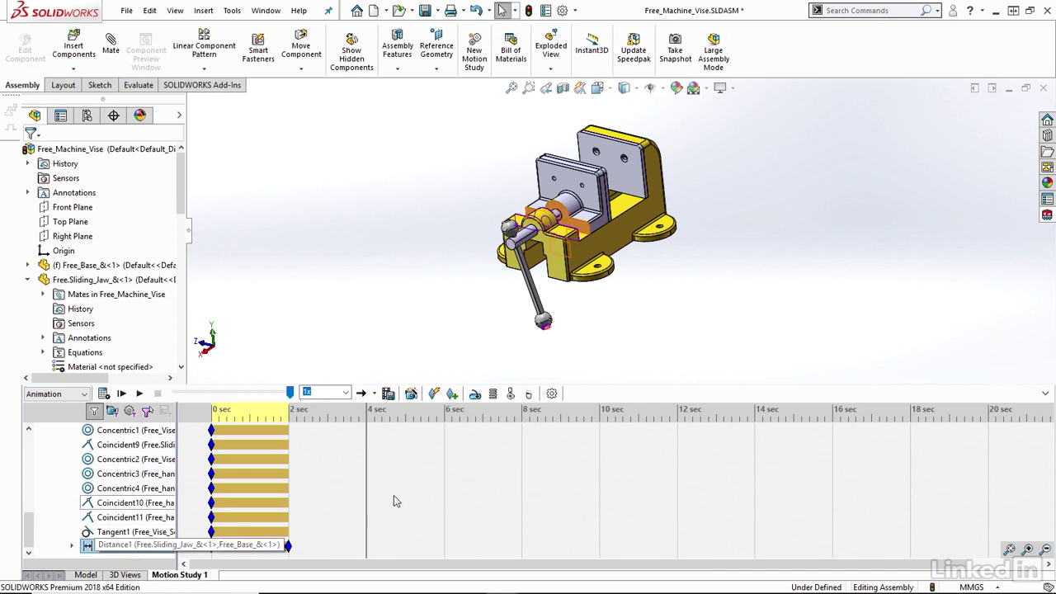
{"action": "left_click", "coordinate": [453, 394]}
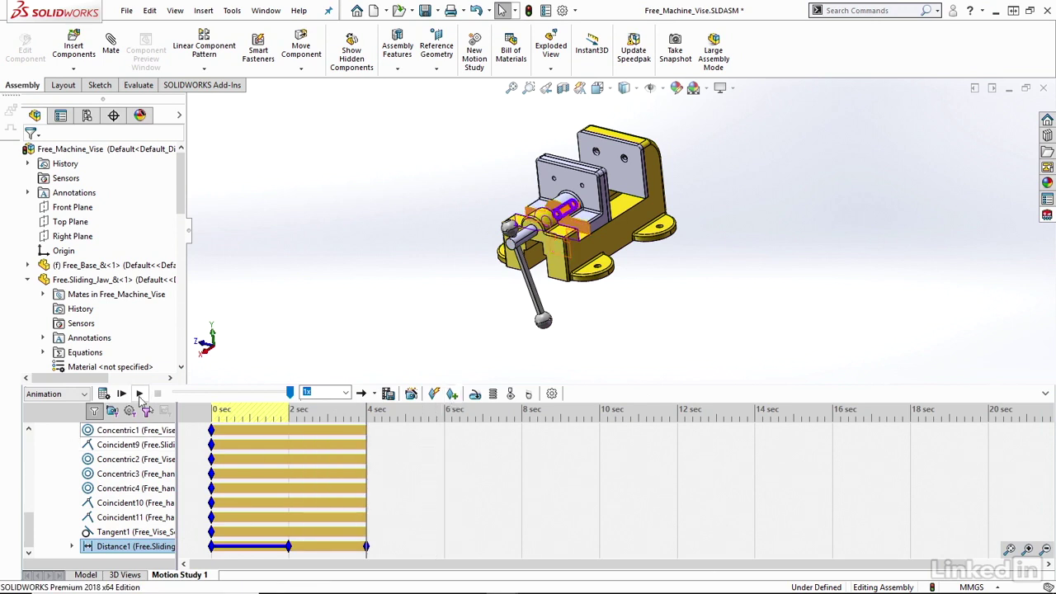
{"action": "left_click", "coordinate": [104, 394]}
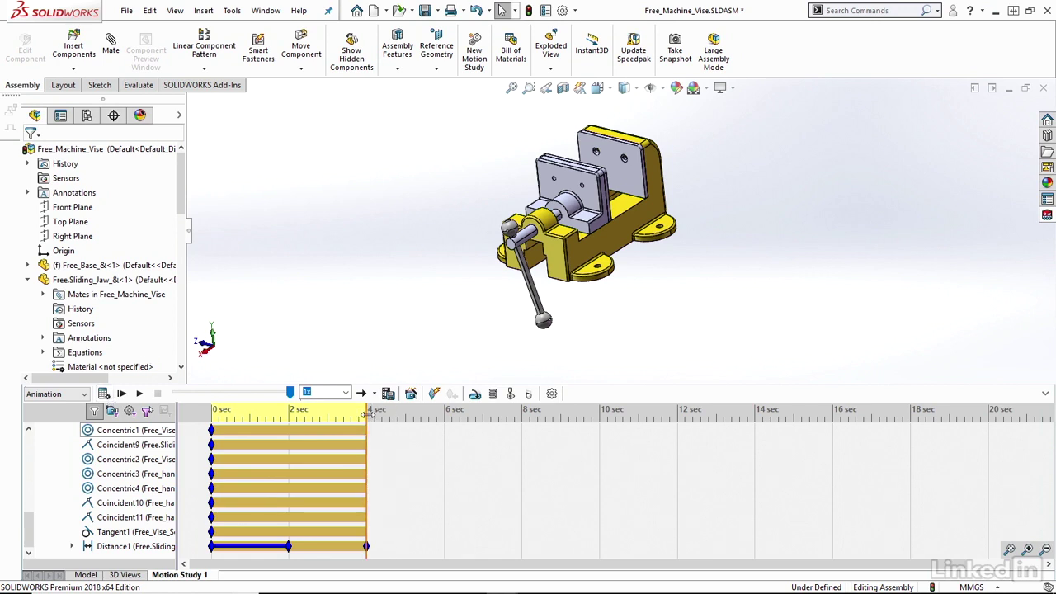
- Set the Distance1 mate's dimension to 40 mm at 6 seconds and play back the recalculated motion study
{"action": "left_click_drag", "start_coordinate": [368, 414], "coordinate": [444, 425]}
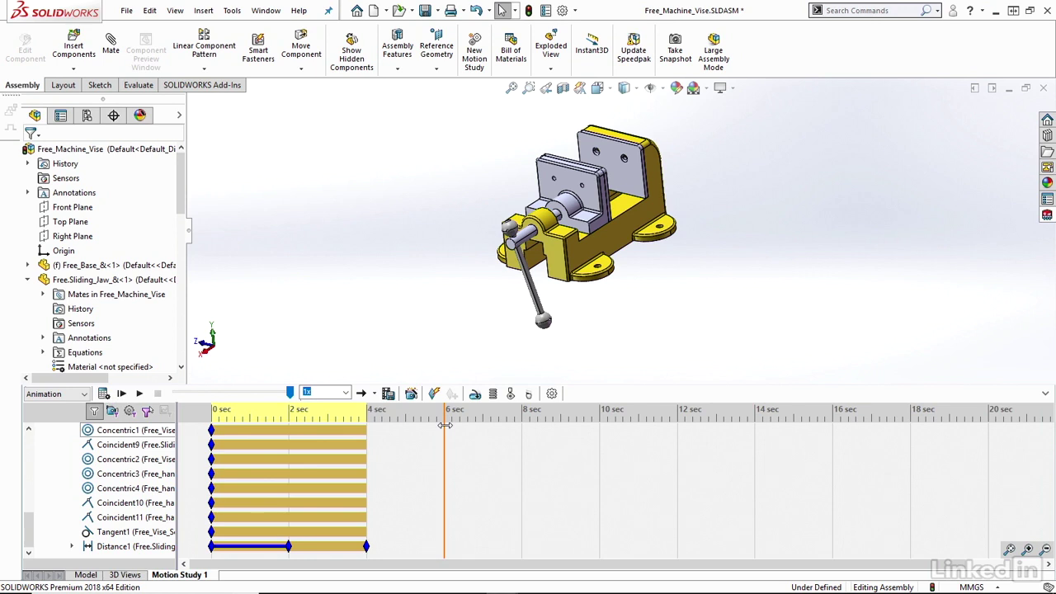
{"action": "right_click", "coordinate": [137, 549]}
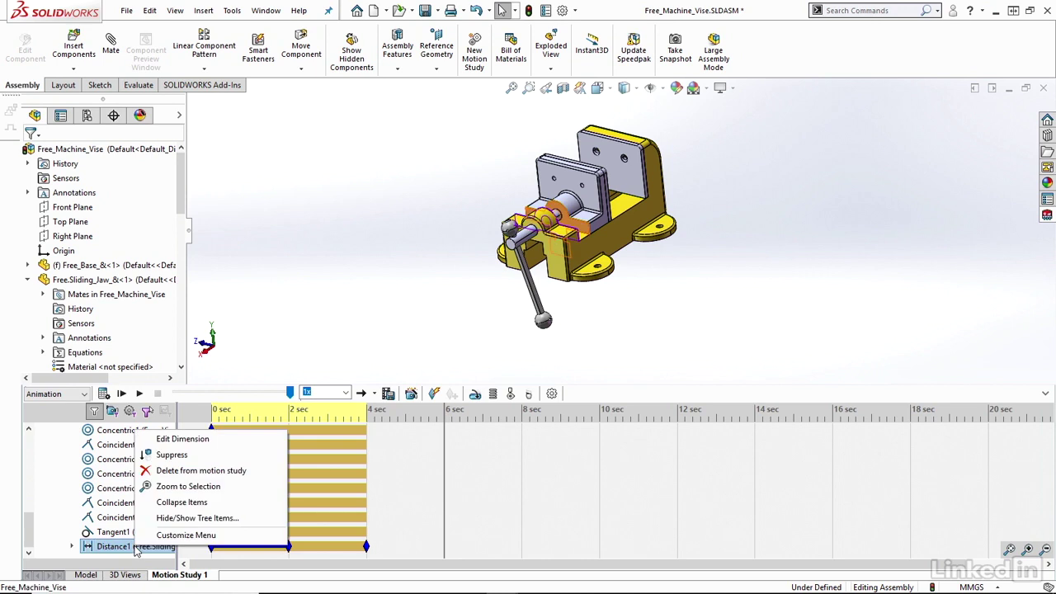
{"action": "left_click", "coordinate": [183, 438]}
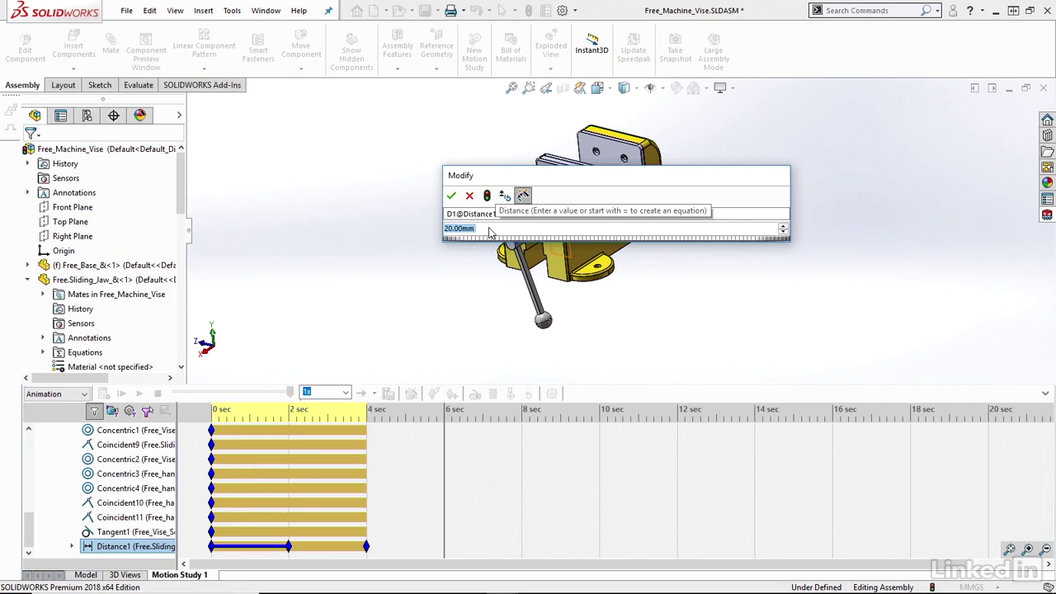
{"action": "type", "text": "40"}
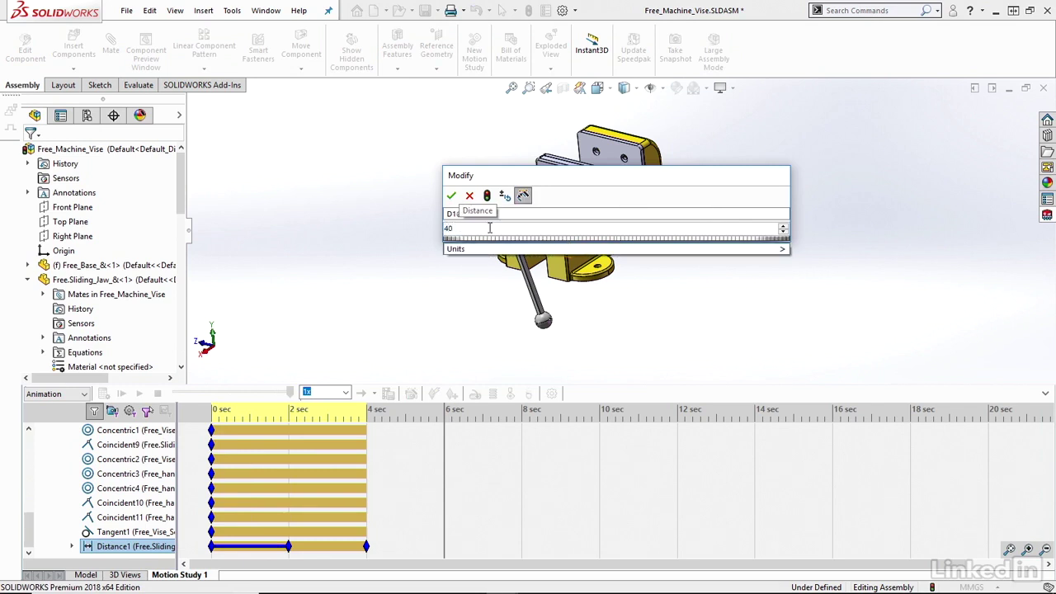
{"action": "left_click", "coordinate": [452, 198]}
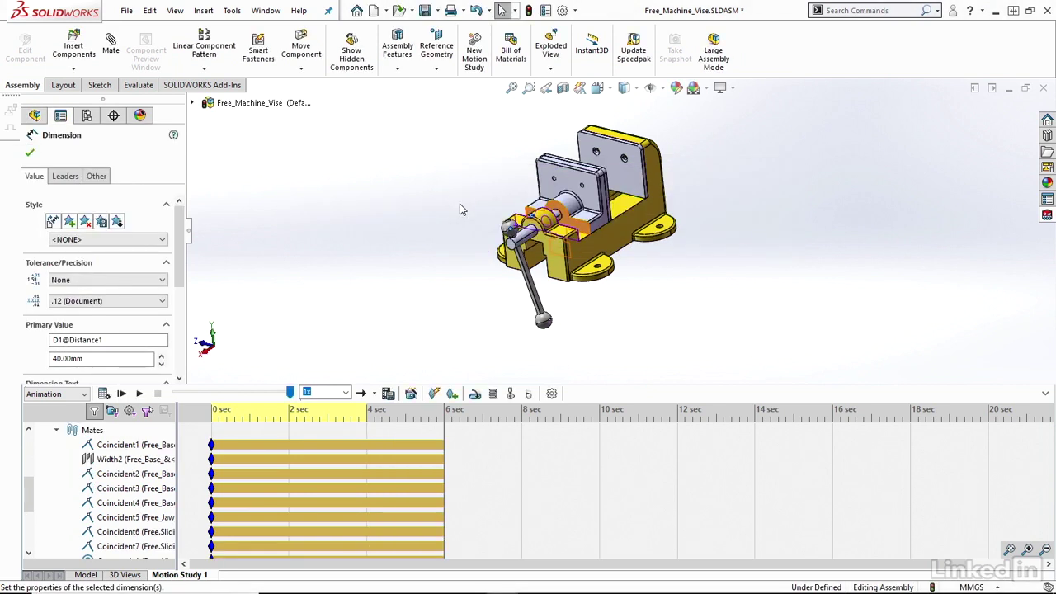
{"action": "left_click", "coordinate": [103, 394]}
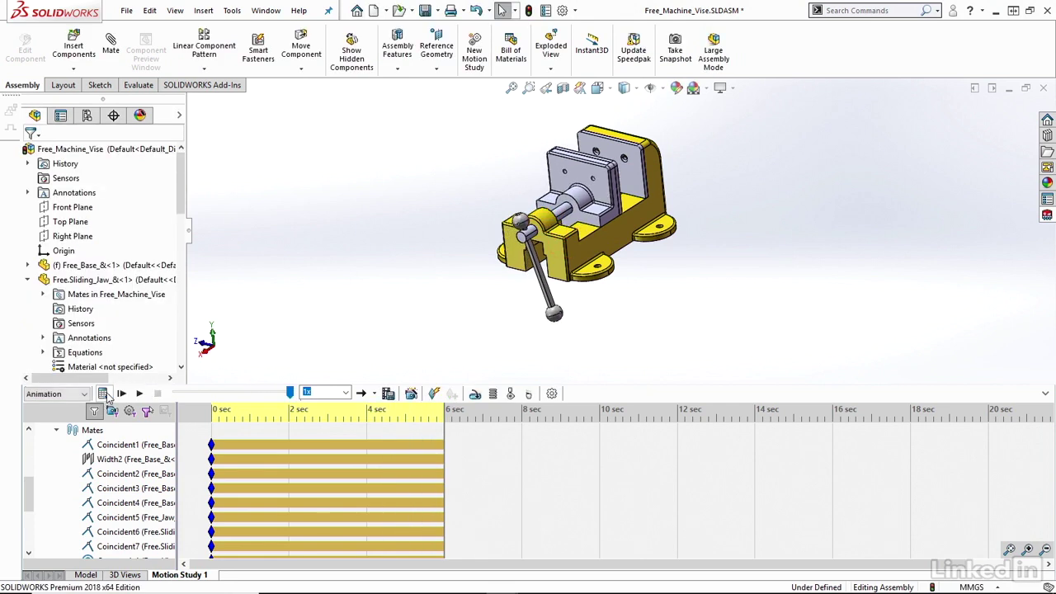
{"action": "left_click", "coordinate": [139, 394]}
- Add a key to the Distance1 mate at 8 seconds so the jaw pauses at its current distance
{"action": "left_click_drag", "start_coordinate": [444, 426], "coordinate": [521, 426]}
{"action": "scroll", "coordinate": [499, 447], "scroll_direction": "down", "scroll_amount": 4}
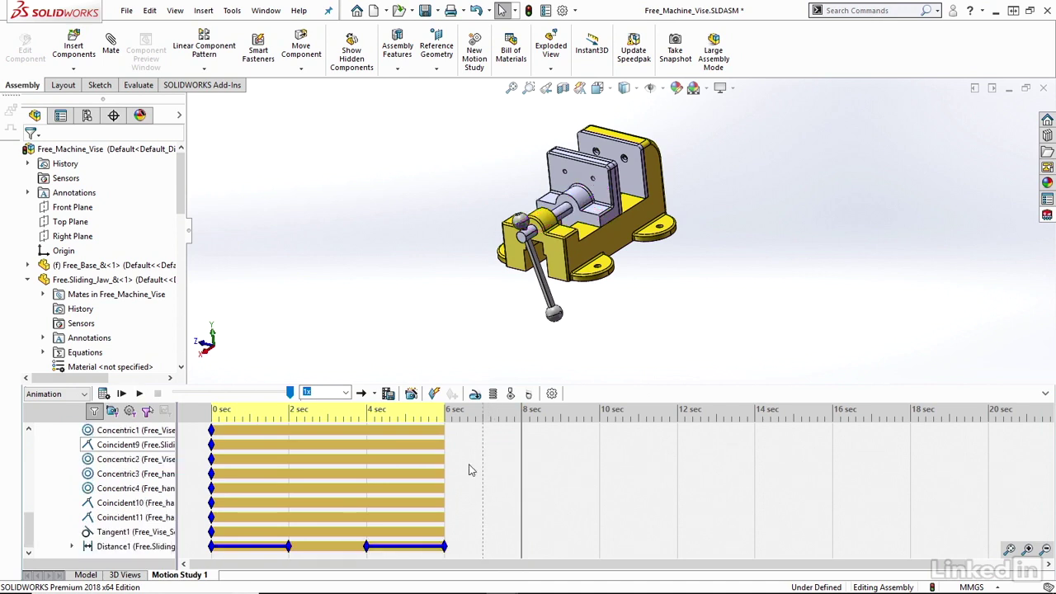
{"action": "left_click", "coordinate": [116, 546]}
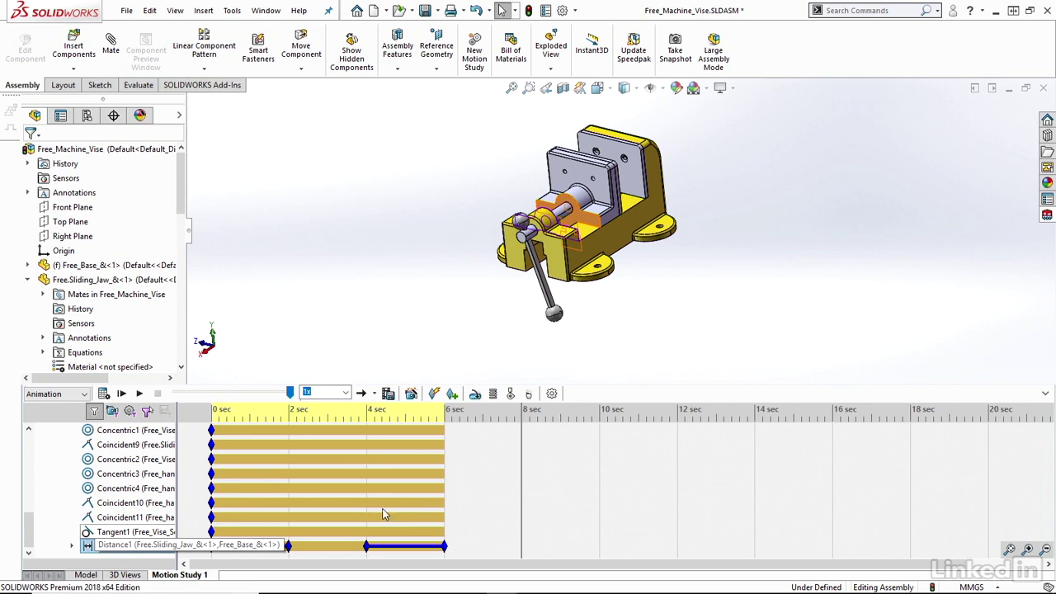
{"action": "left_click", "coordinate": [454, 399]}
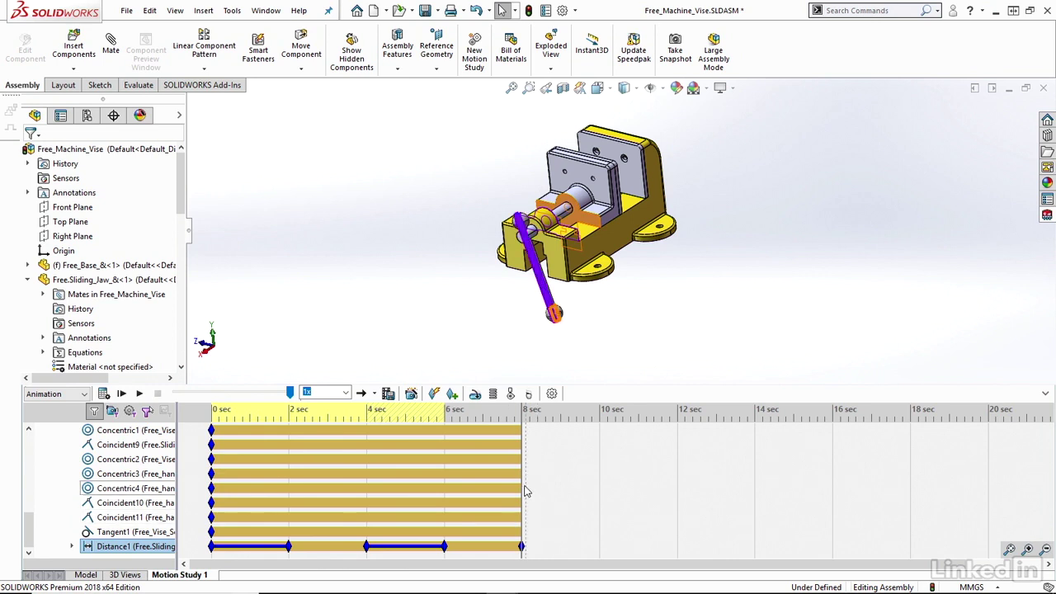
- Set the Distance1 mate's dimension to 0 mm at 10 seconds and play back the recalculated motion study
{"action": "left_click_drag", "start_coordinate": [523, 484], "coordinate": [599, 492]}
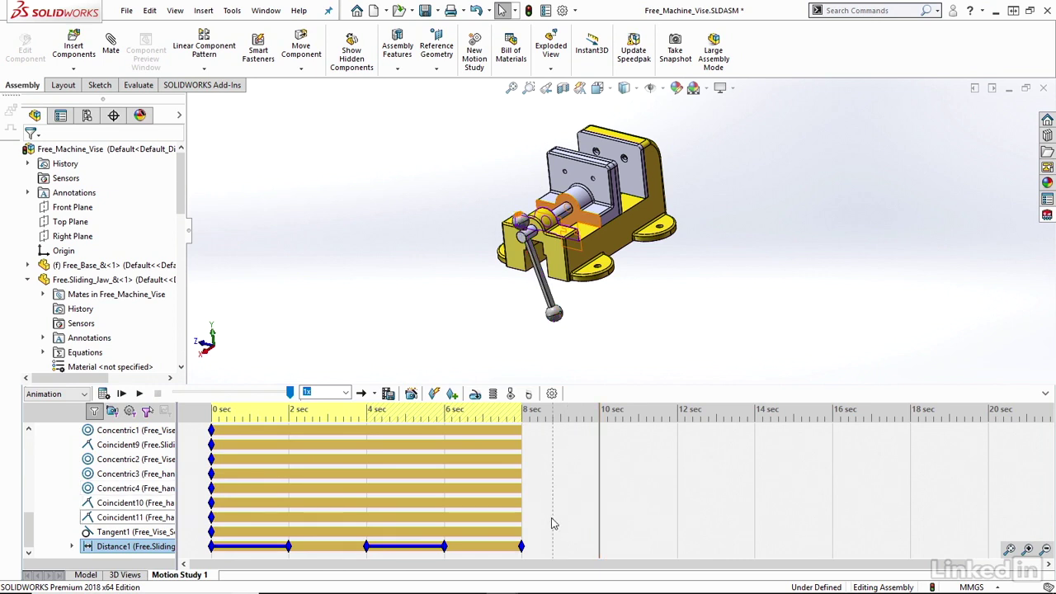
{"action": "right_click", "coordinate": [140, 546]}
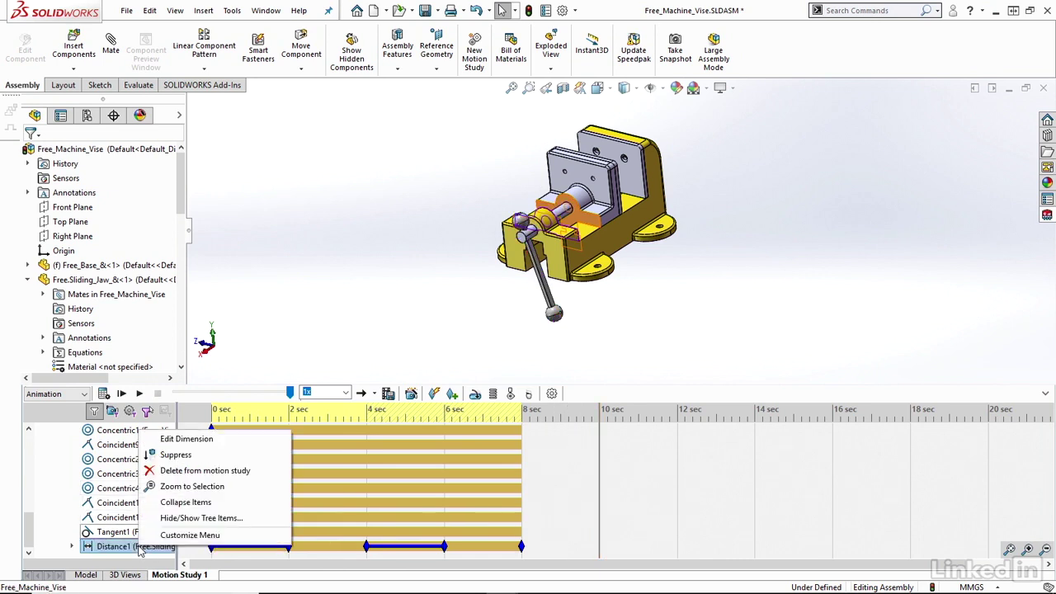
{"action": "left_click", "coordinate": [175, 439]}
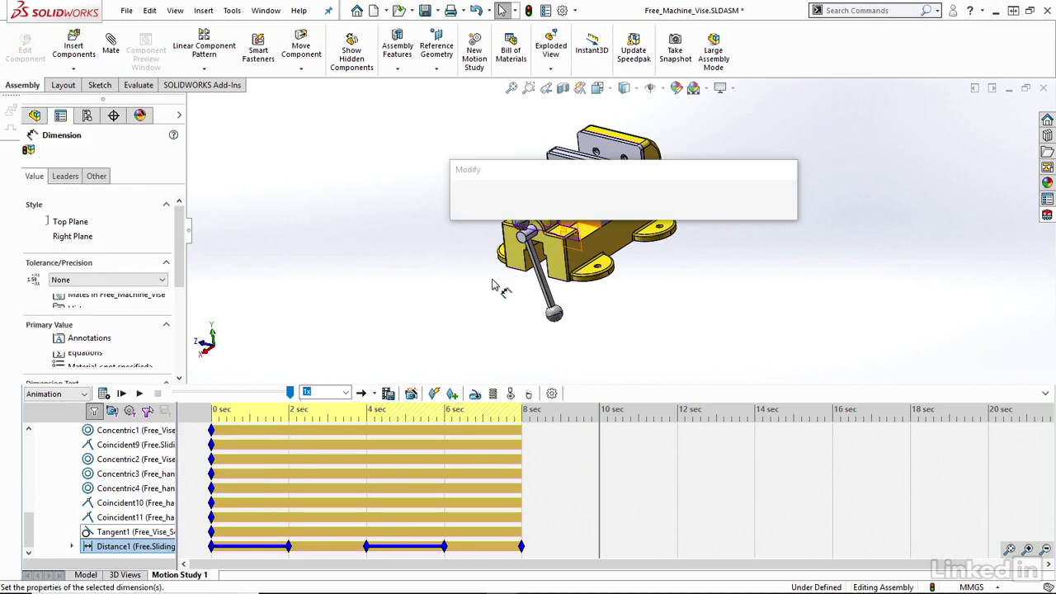
{"action": "type", "text": "0"}
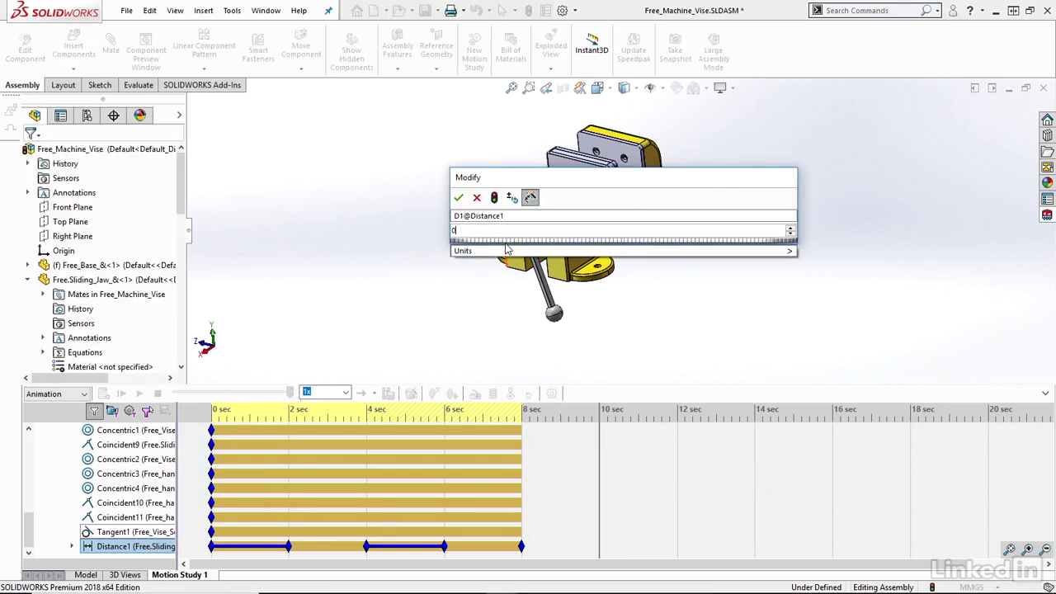
{"action": "left_click", "coordinate": [460, 198]}
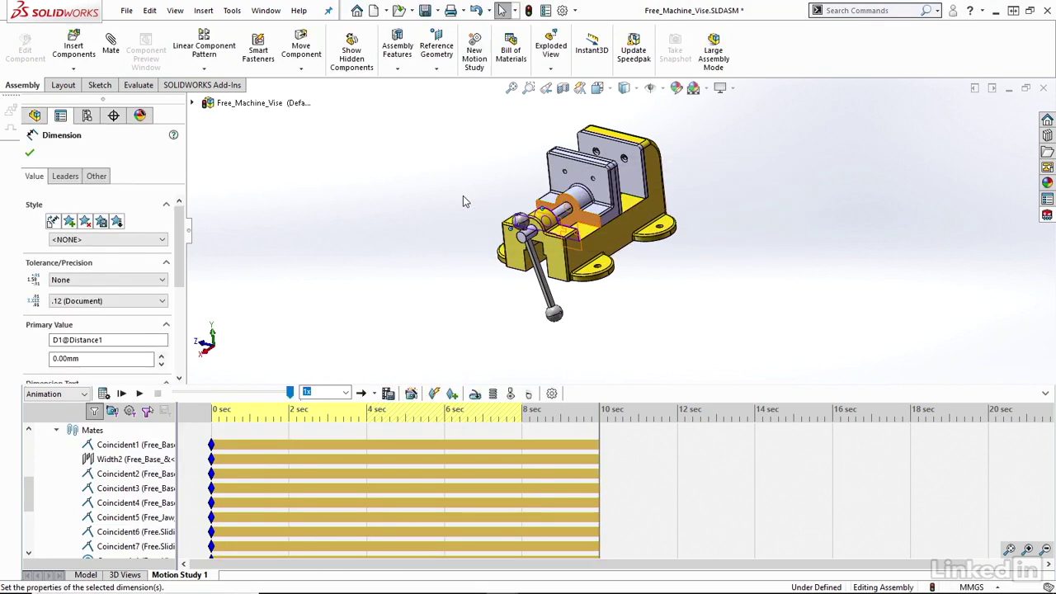
{"action": "left_click", "coordinate": [103, 393]}
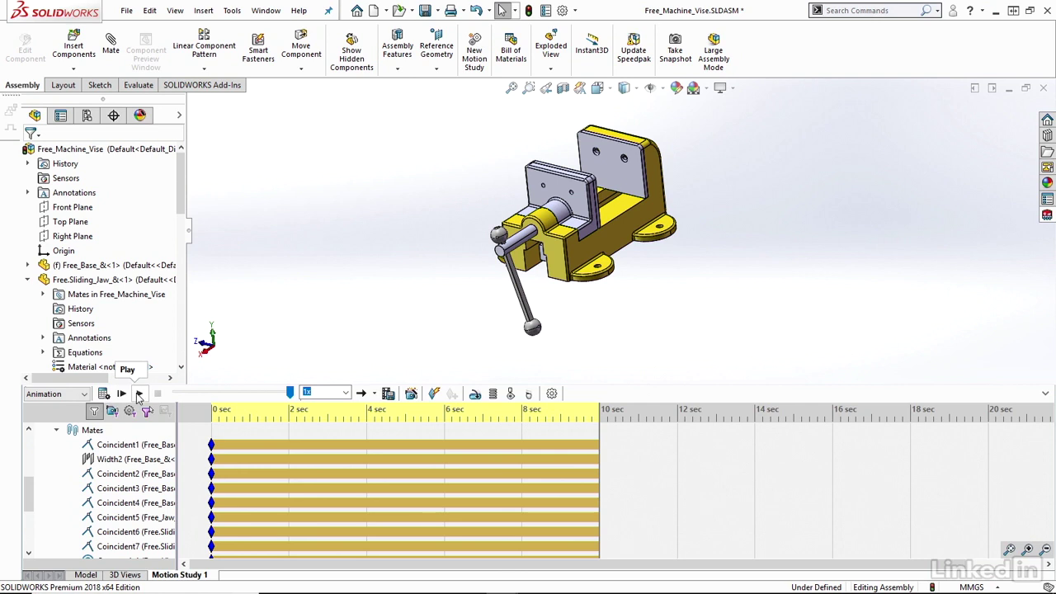
{"action": "left_click", "coordinate": [138, 394]}
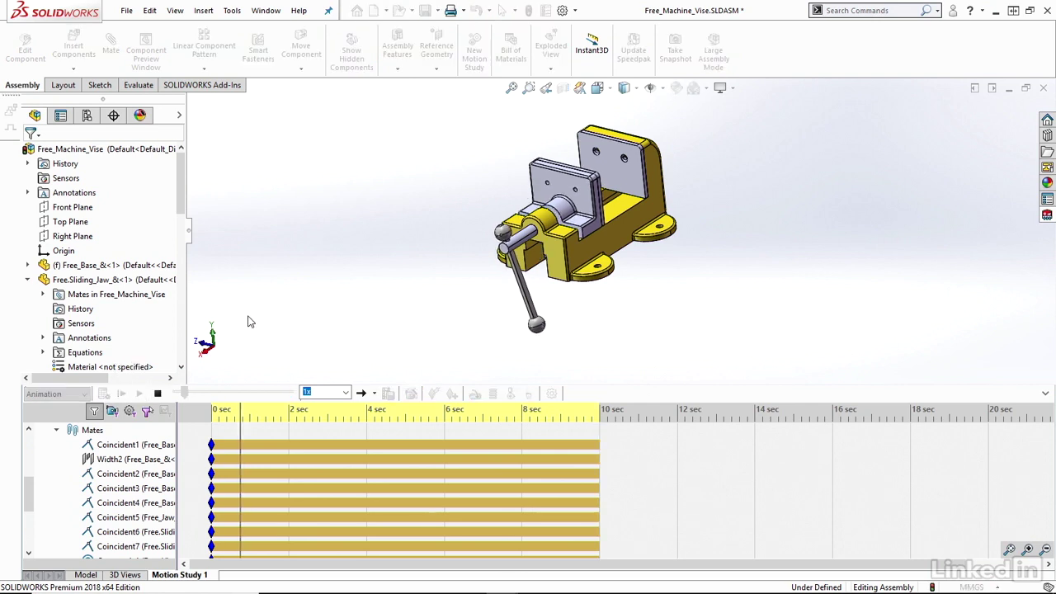